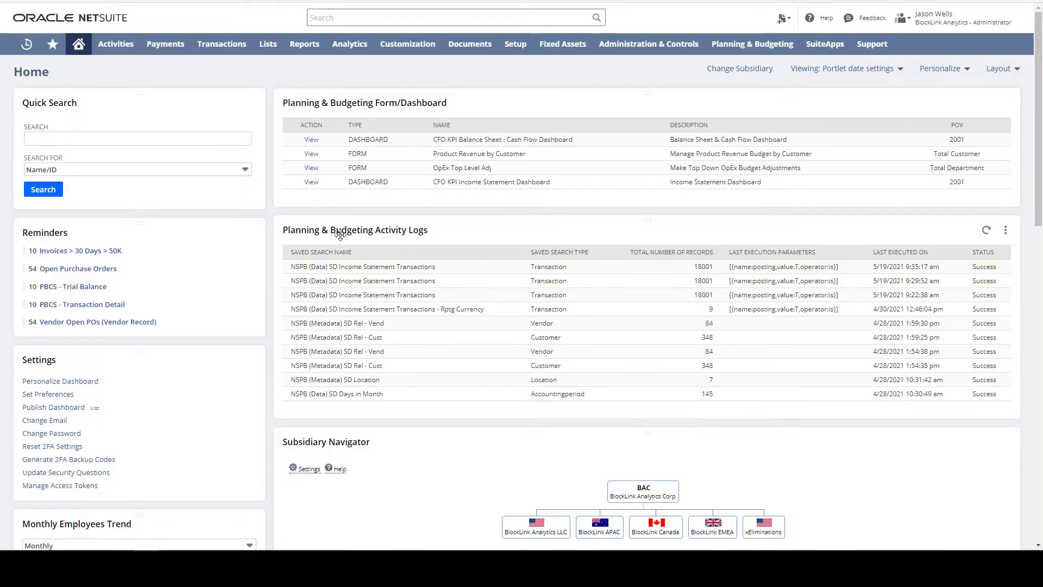
- Try rearranging the Activity Logs and Forms/Dashboards portlets, then reveal the Planning & Budgeting Jobs submenu
{"action": "left_click_drag", "start_coordinate": [366, 230], "coordinate": [406, 224]}
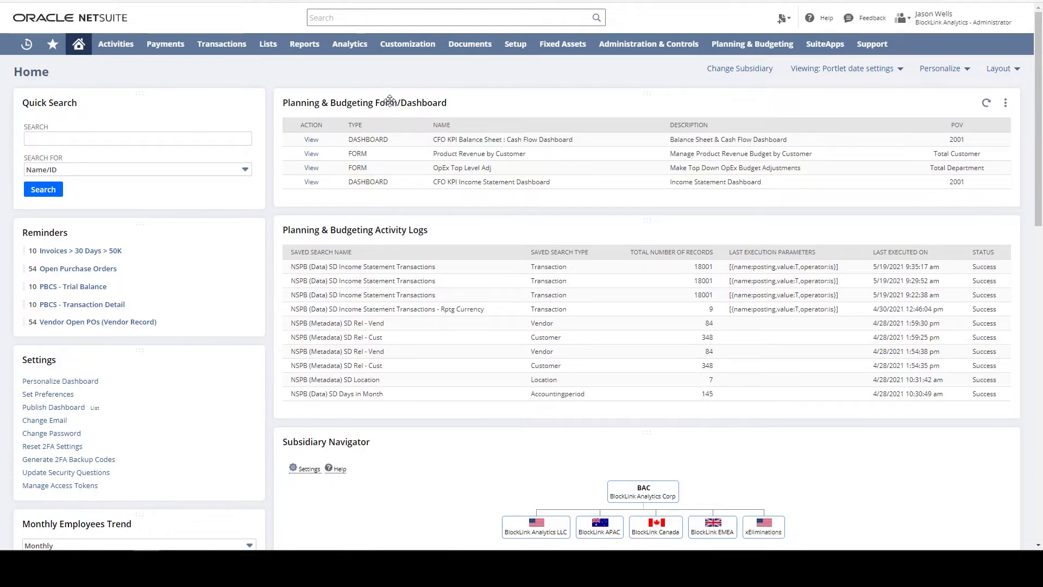
{"action": "left_click_drag", "start_coordinate": [389, 101], "coordinate": [399, 80]}
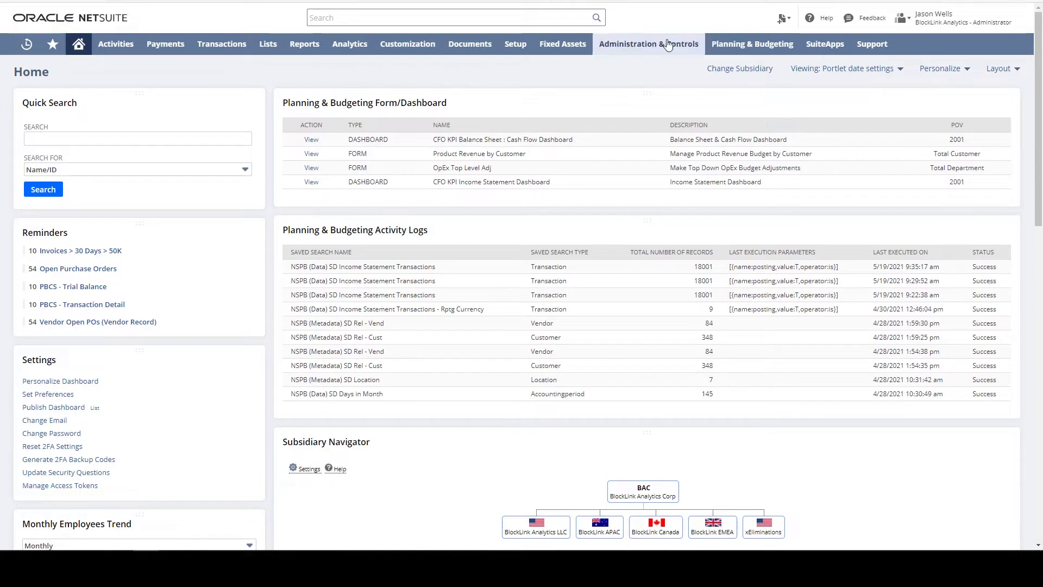
{"action": "mouse_move", "coordinate": [731, 42]}
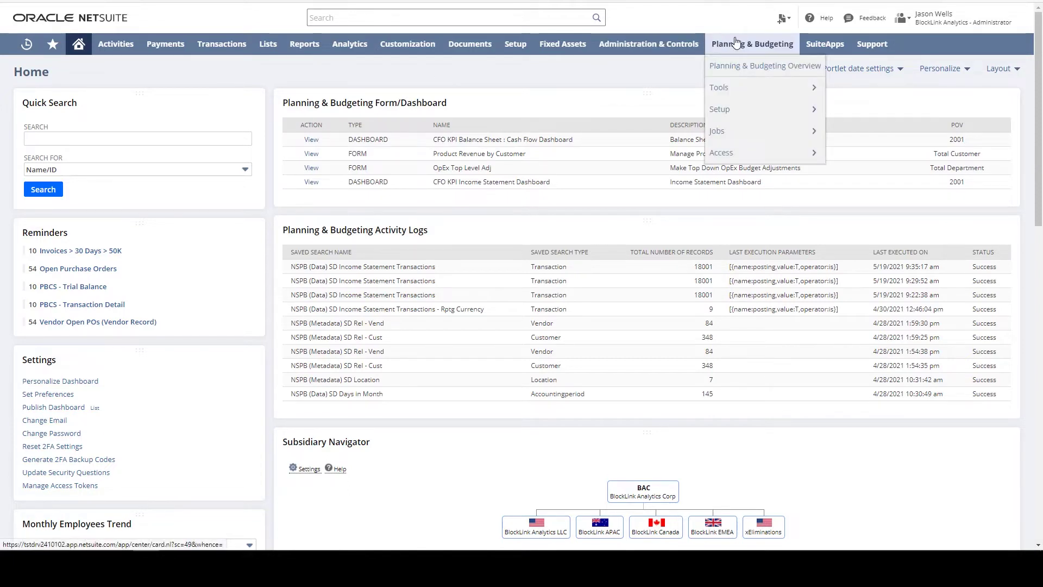
{"action": "mouse_move", "coordinate": [731, 89]}
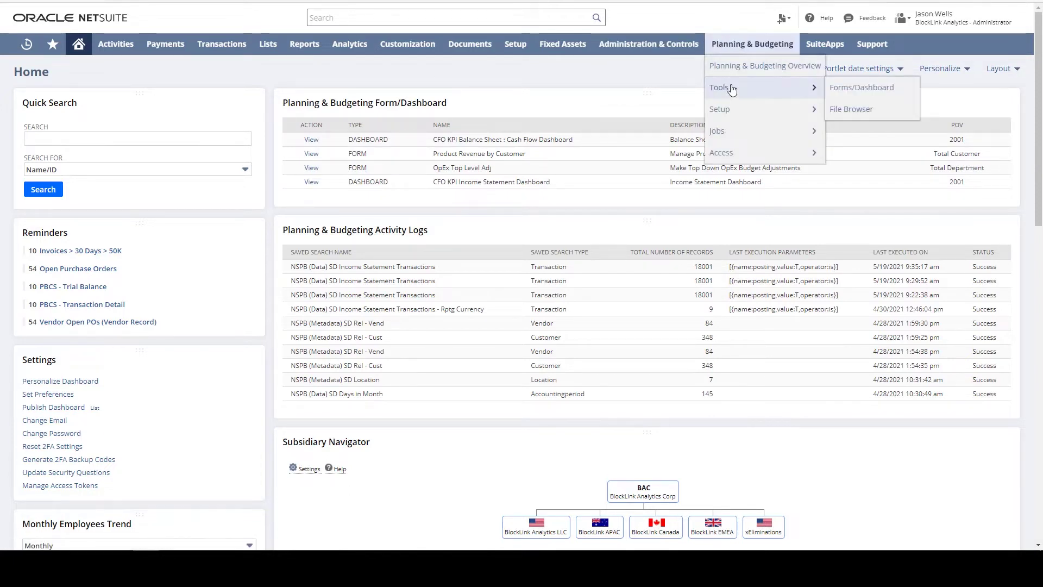
{"action": "mouse_move", "coordinate": [730, 111]}
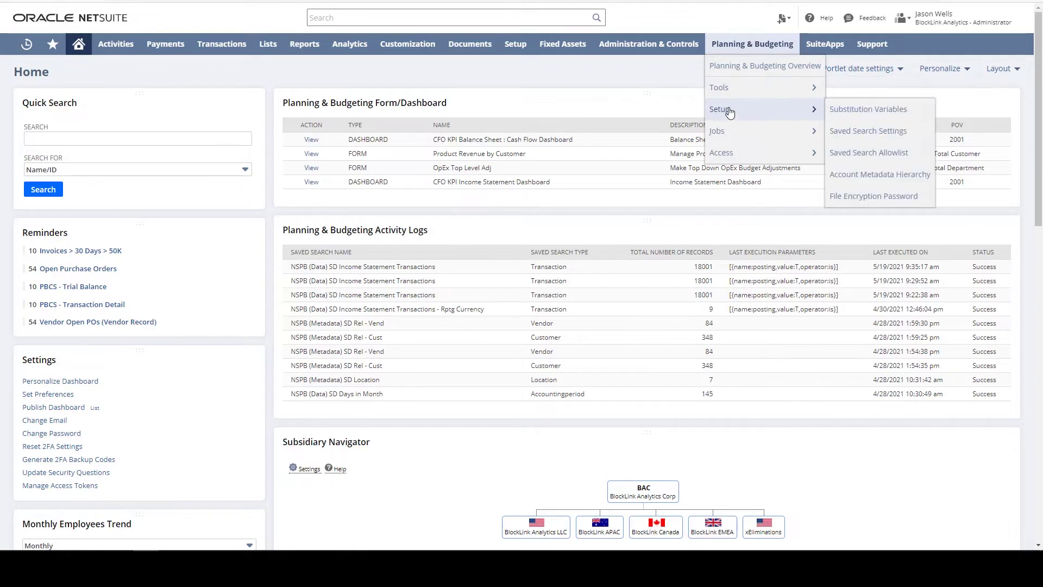
{"action": "mouse_move", "coordinate": [728, 139]}
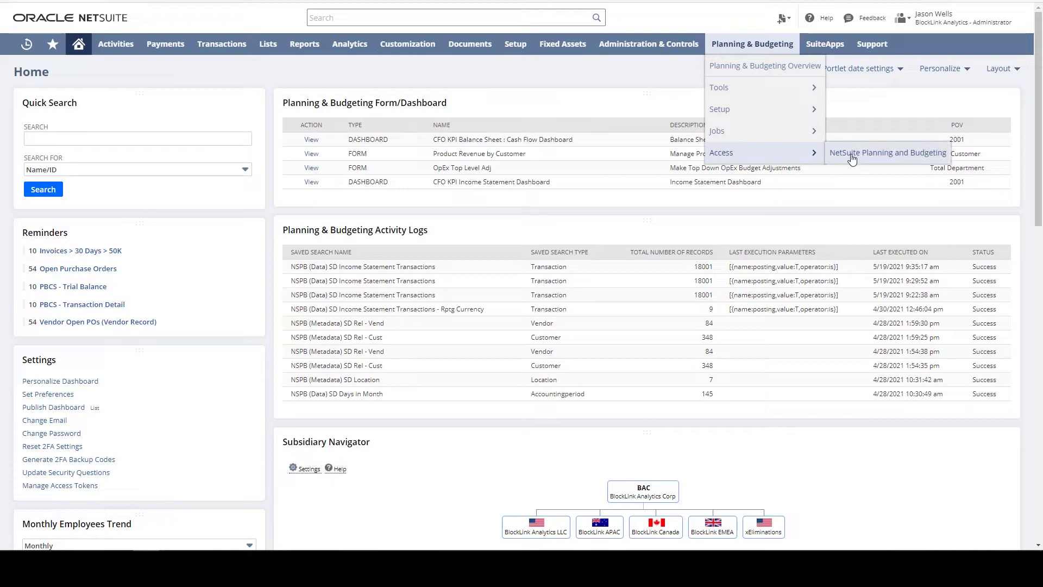
{"action": "mouse_move", "coordinate": [806, 145]}
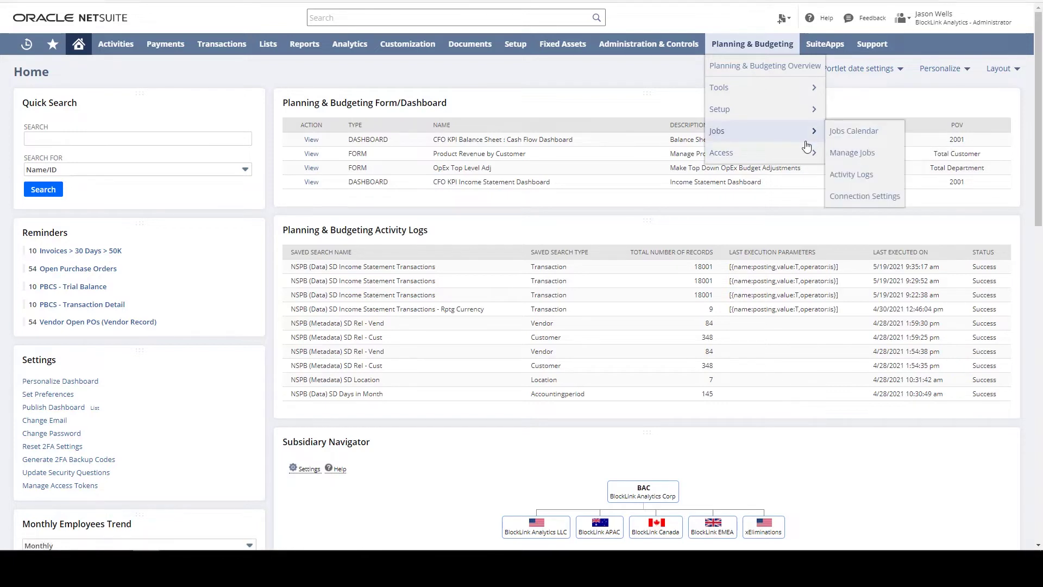
- View the Jobs Calendar, then open Manage Jobs listing all seven Planning & Budgeting jobs
{"action": "left_click", "coordinate": [842, 141]}
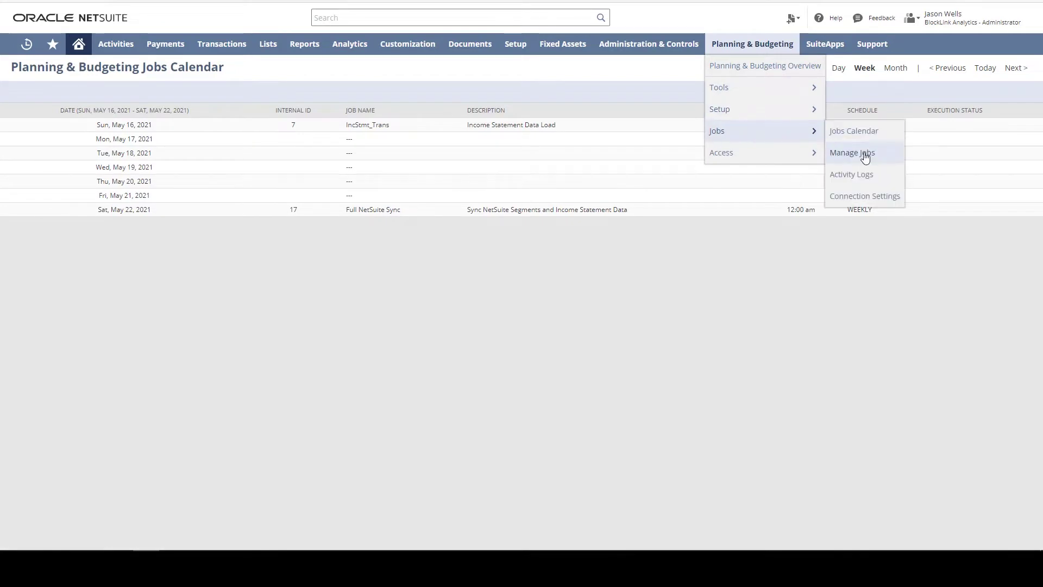
{"action": "left_click", "coordinate": [890, 162]}
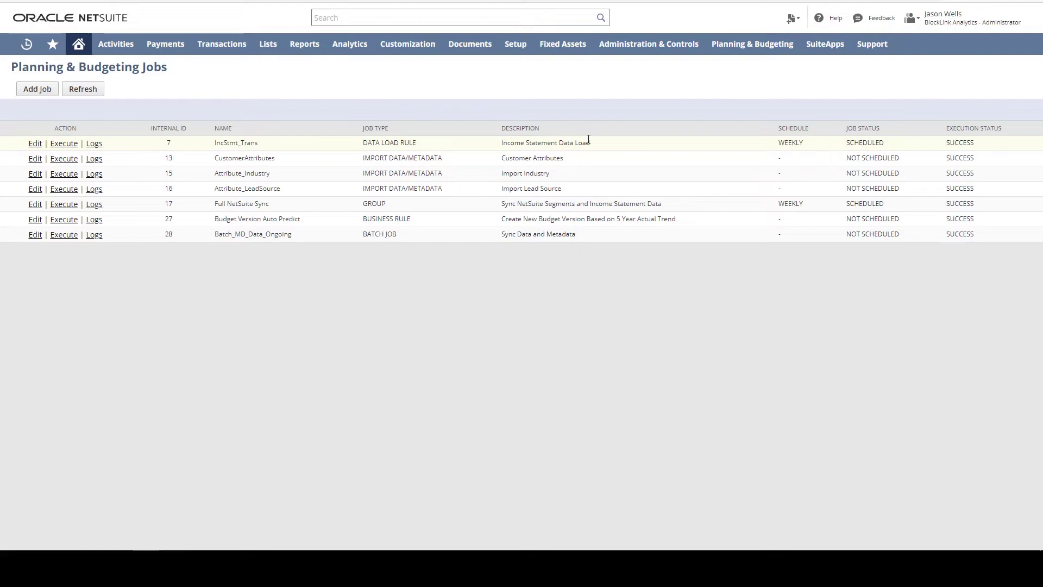
- Edit IncStmt_Trans, check its Period Type choices, and view its weekly Sunday 12 AM schedule
{"action": "left_click", "coordinate": [35, 145]}
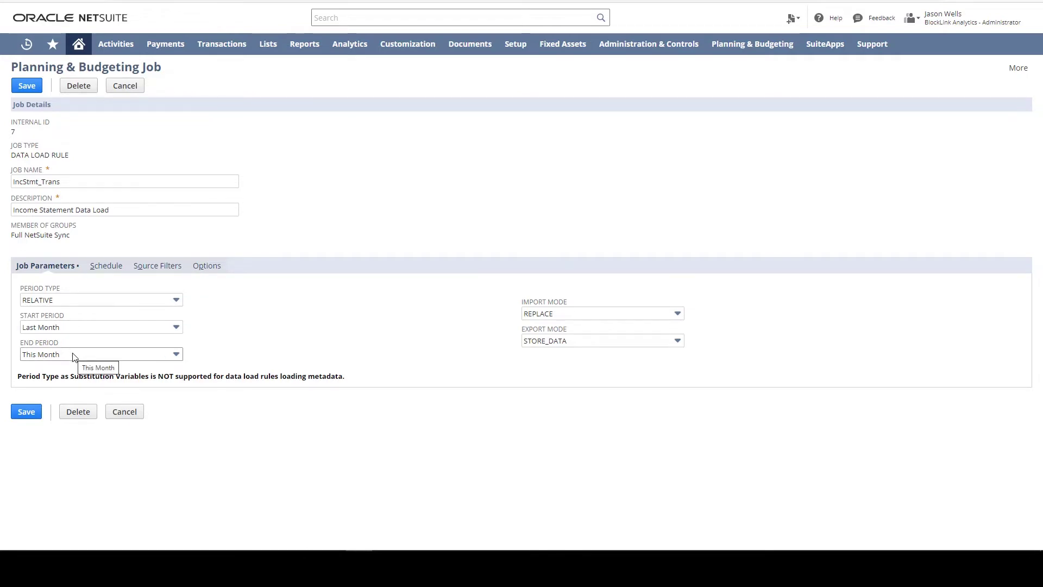
{"action": "left_click", "coordinate": [99, 301]}
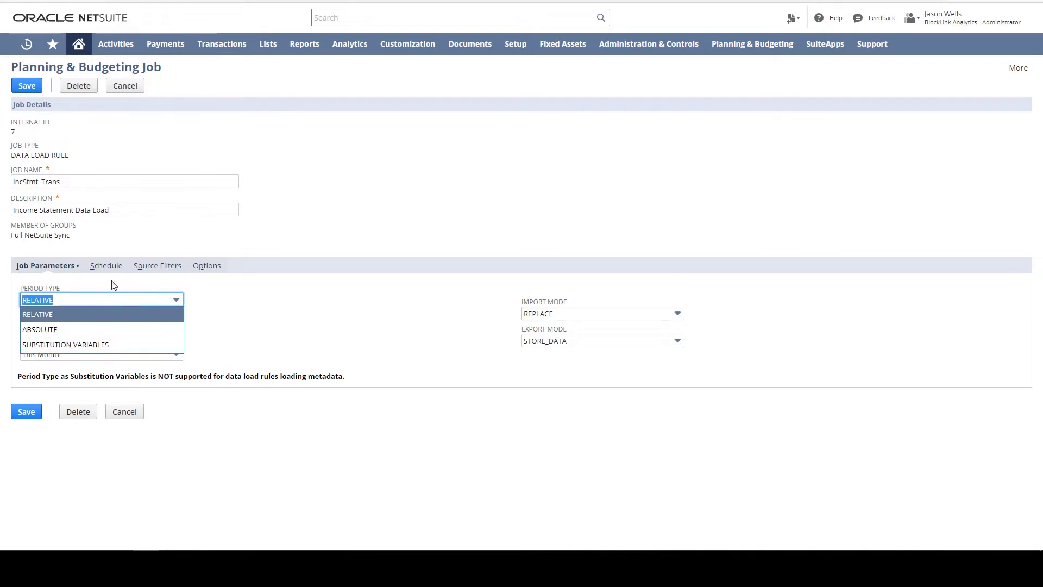
{"action": "left_click", "coordinate": [102, 269]}
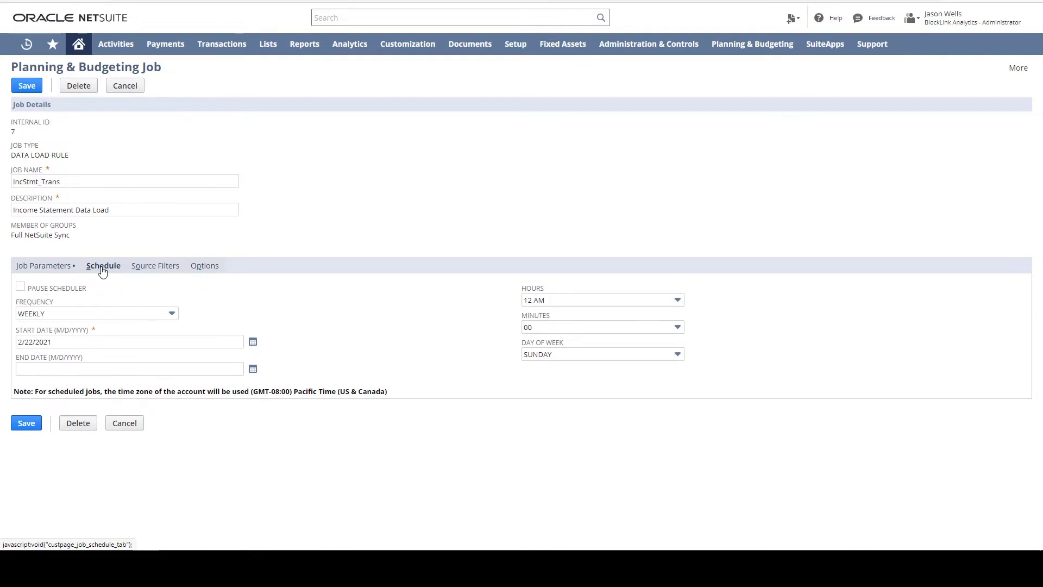
- Set the IncStmt_Trans frequency to DAILY starting at 2 AM, then view its post-processing options
{"action": "left_click", "coordinate": [93, 314]}
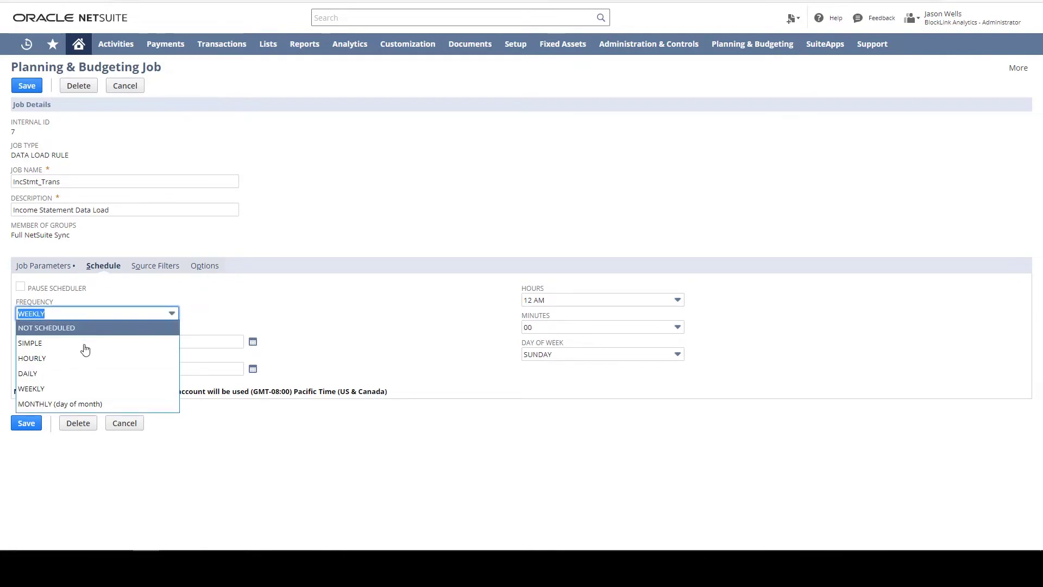
{"action": "left_click", "coordinate": [81, 375]}
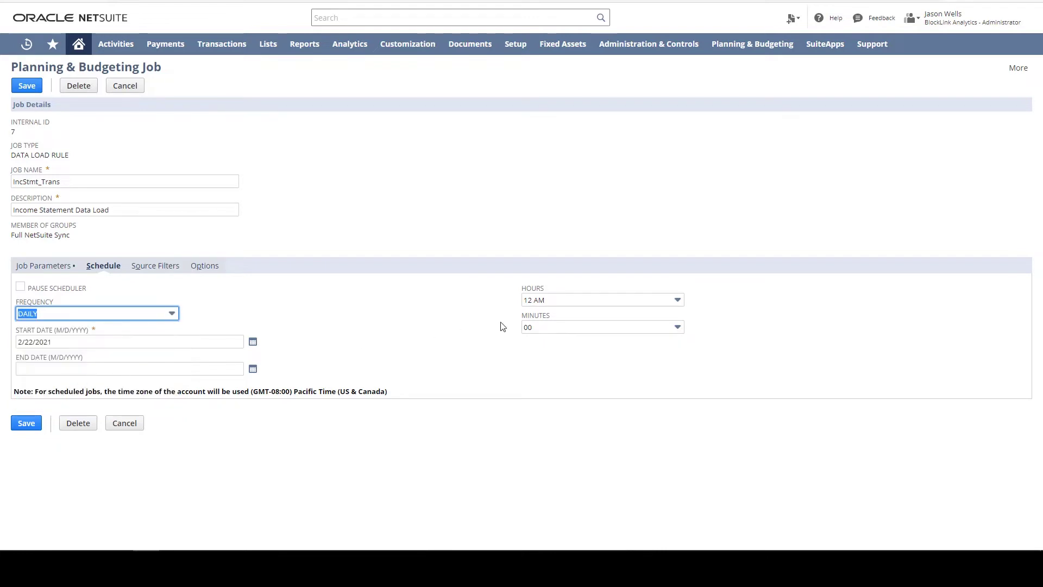
{"action": "left_click", "coordinate": [554, 305]}
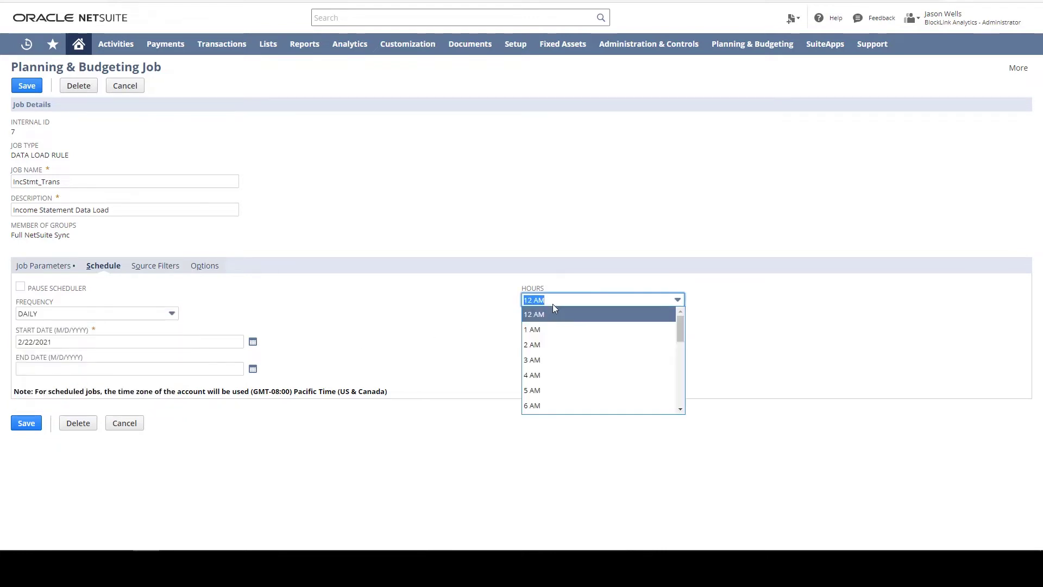
{"action": "left_click", "coordinate": [544, 345]}
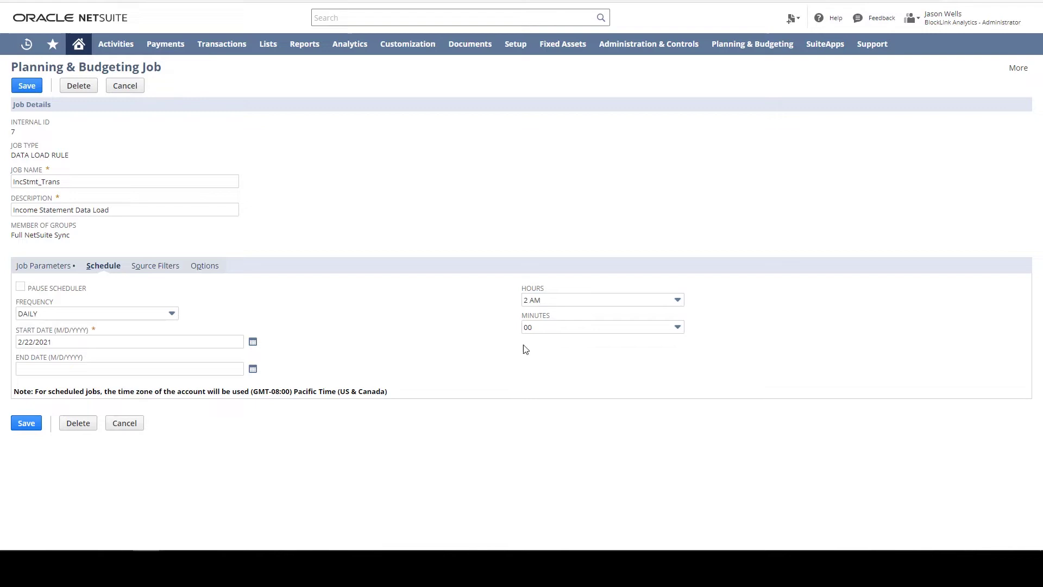
{"action": "left_click", "coordinate": [210, 269]}
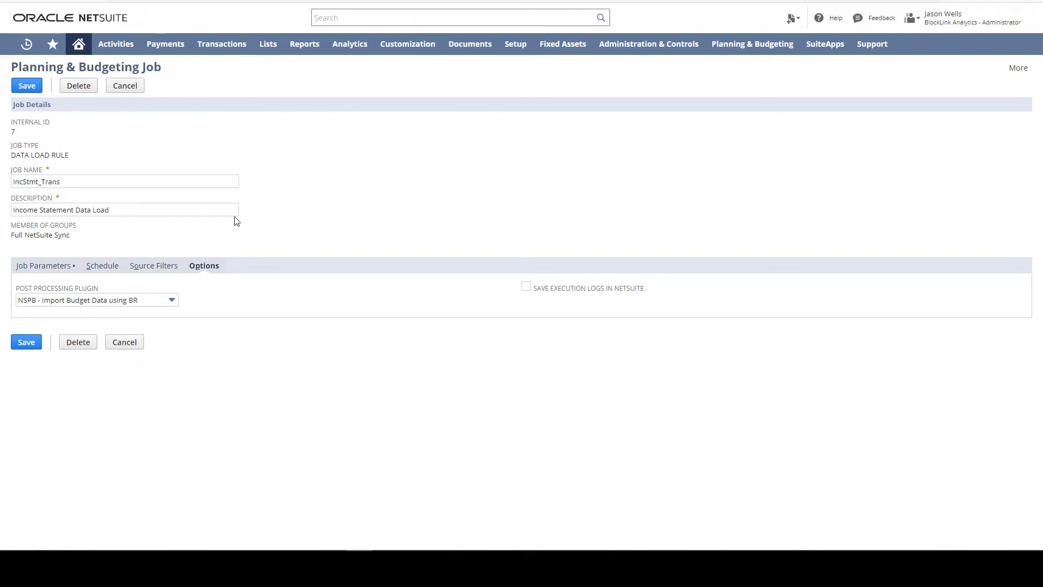
- Open the Customers list of 342 customers and click a row's Planning & Budgeting Category
{"action": "mouse_move", "coordinate": [276, 50]}
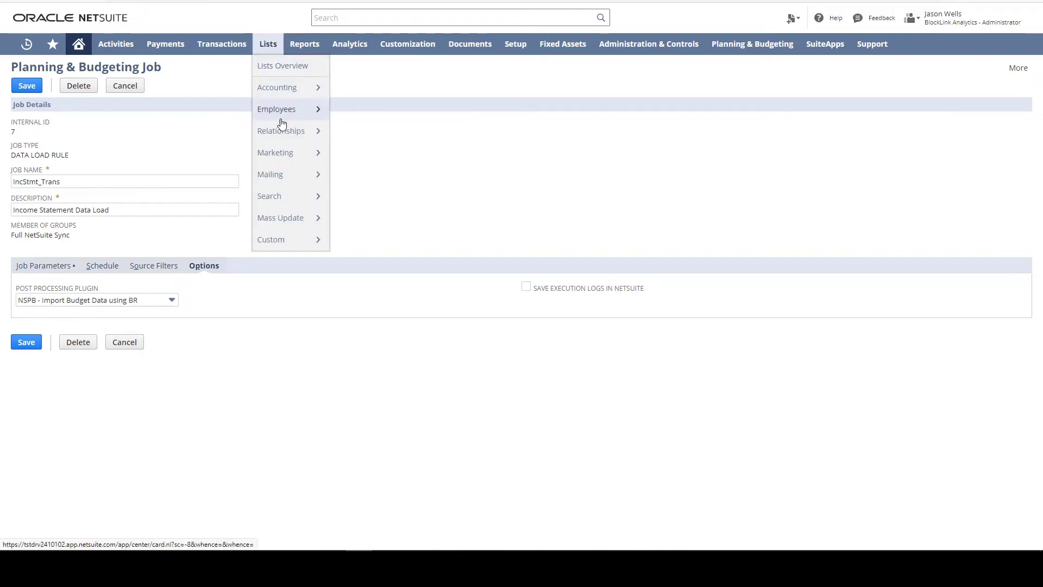
{"action": "mouse_move", "coordinate": [284, 131]}
{"action": "left_click", "coordinate": [353, 177]}
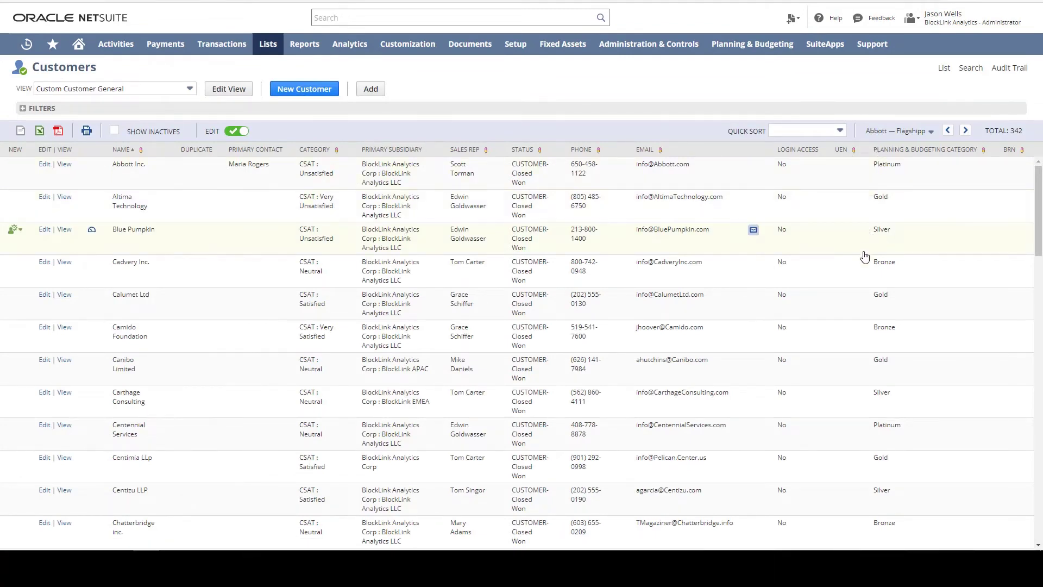
{"action": "left_click", "coordinate": [897, 300]}
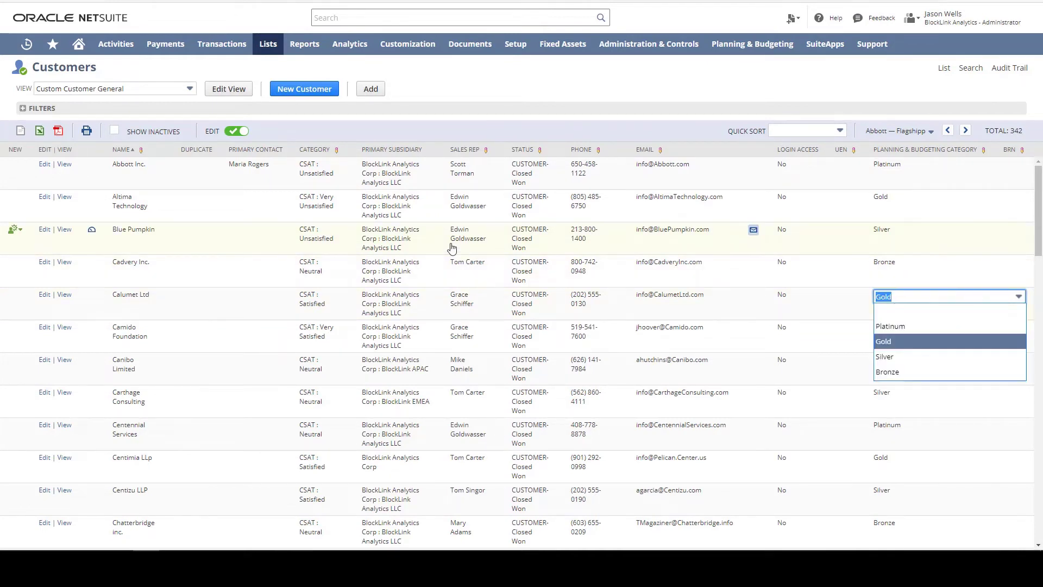
- Create a new 'Diamond' Planning & Budgeting Category on Abbott Inc.'s Custom subtab and save the customer
{"action": "left_click", "coordinate": [45, 164]}
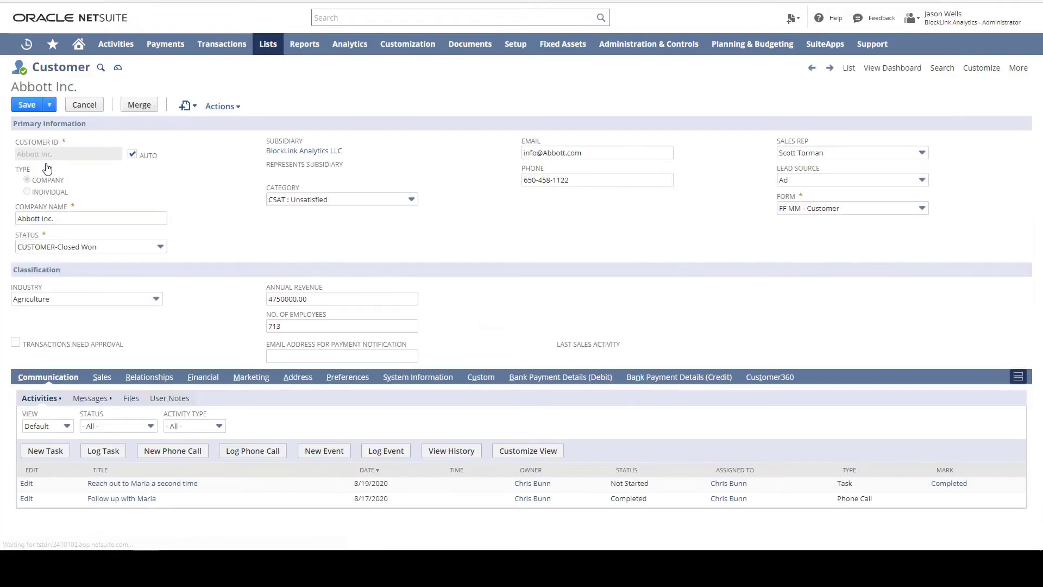
{"action": "left_click", "coordinate": [482, 379]}
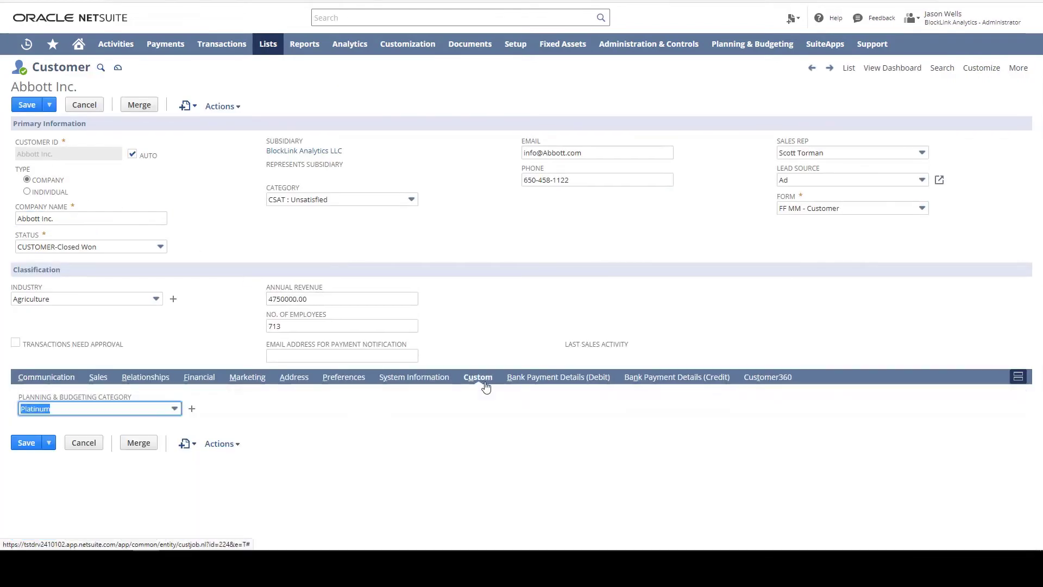
{"action": "left_click", "coordinate": [175, 409]}
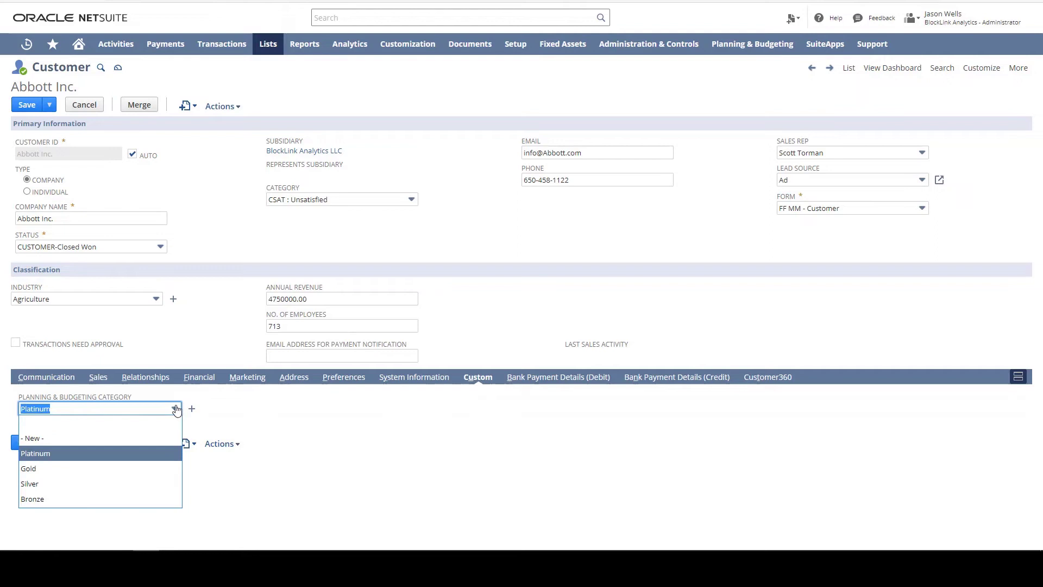
{"action": "left_click", "coordinate": [157, 439]}
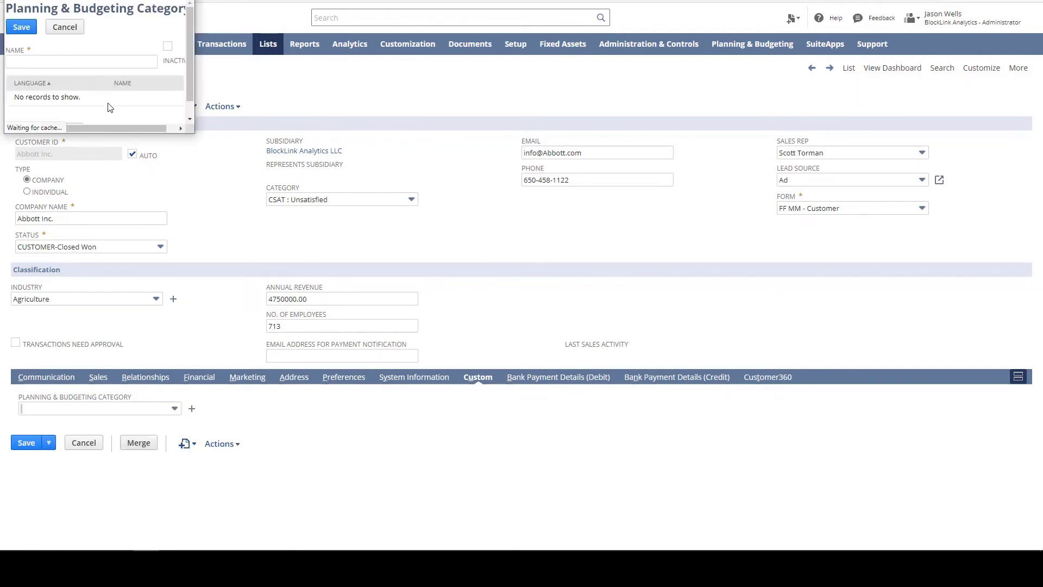
{"action": "left_click", "coordinate": [107, 61]}
{"action": "type", "text": "Diamond"}
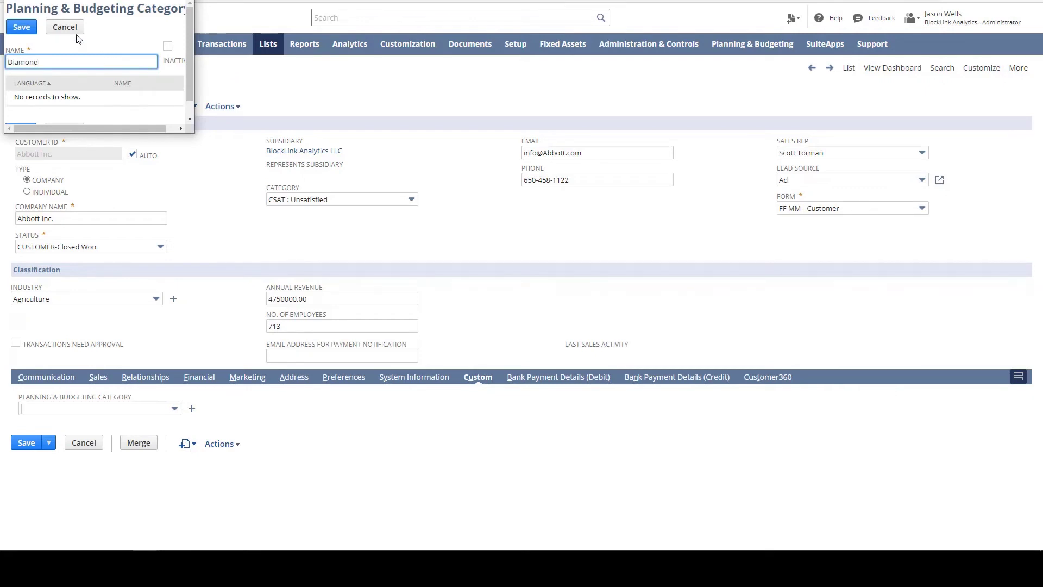
{"action": "left_click", "coordinate": [21, 27]}
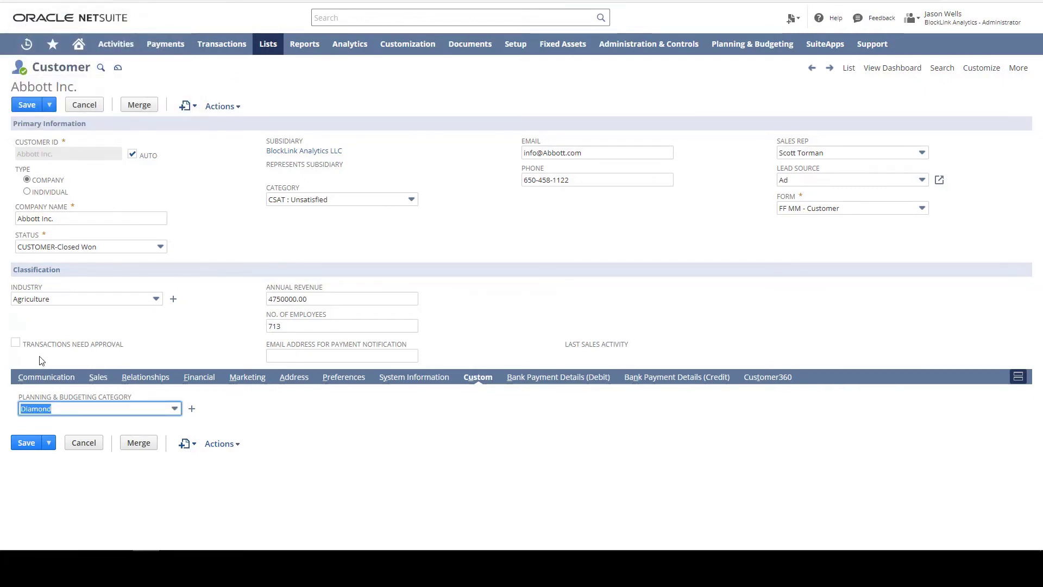
{"action": "left_click", "coordinate": [23, 444]}
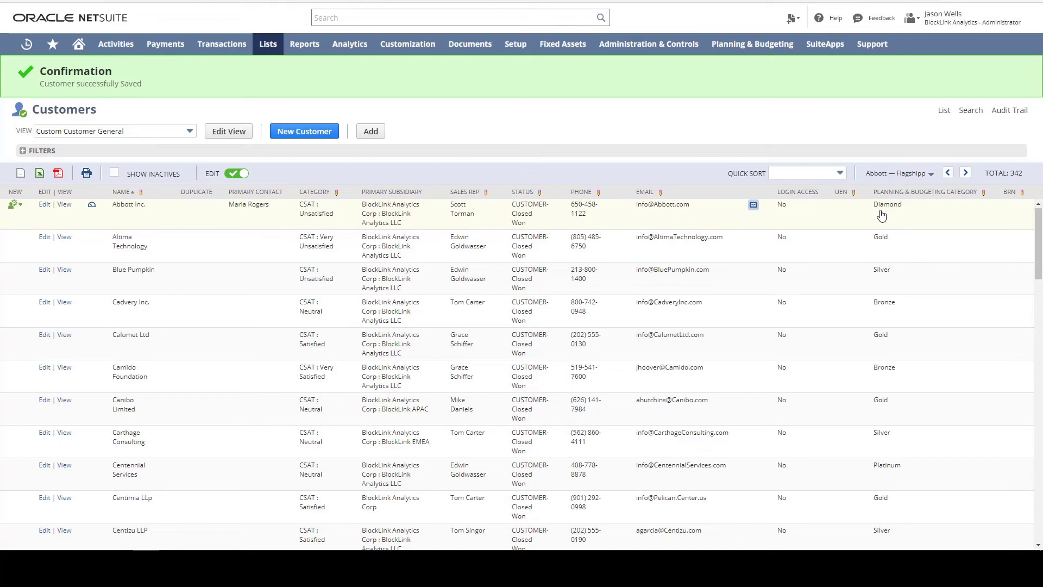
- Execute the Full NetSuite Sync job immediately from the Manage Jobs list
{"action": "mouse_move", "coordinate": [753, 44]}
{"action": "mouse_move", "coordinate": [743, 140]}
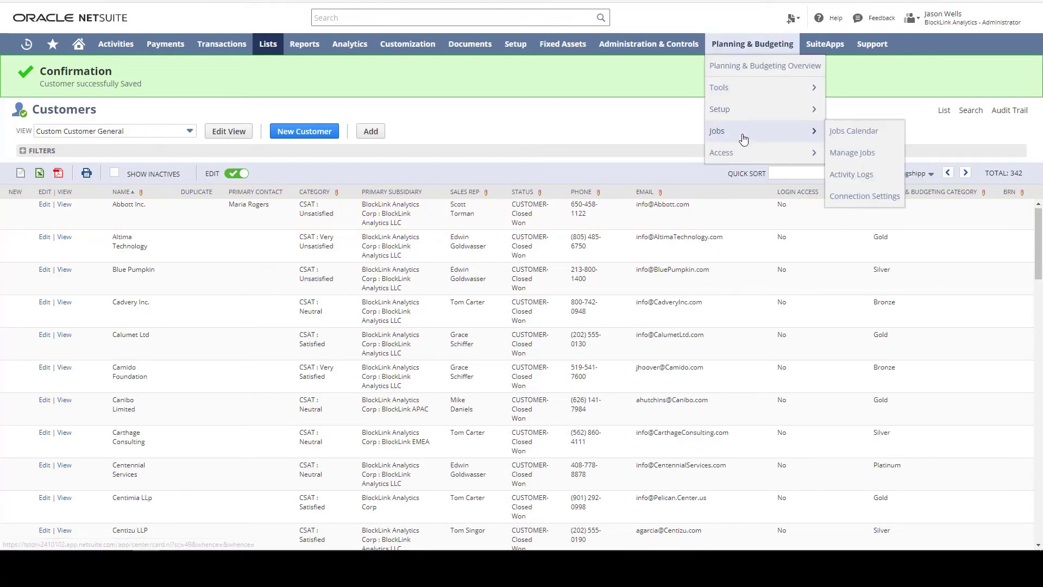
{"action": "left_click", "coordinate": [851, 153]}
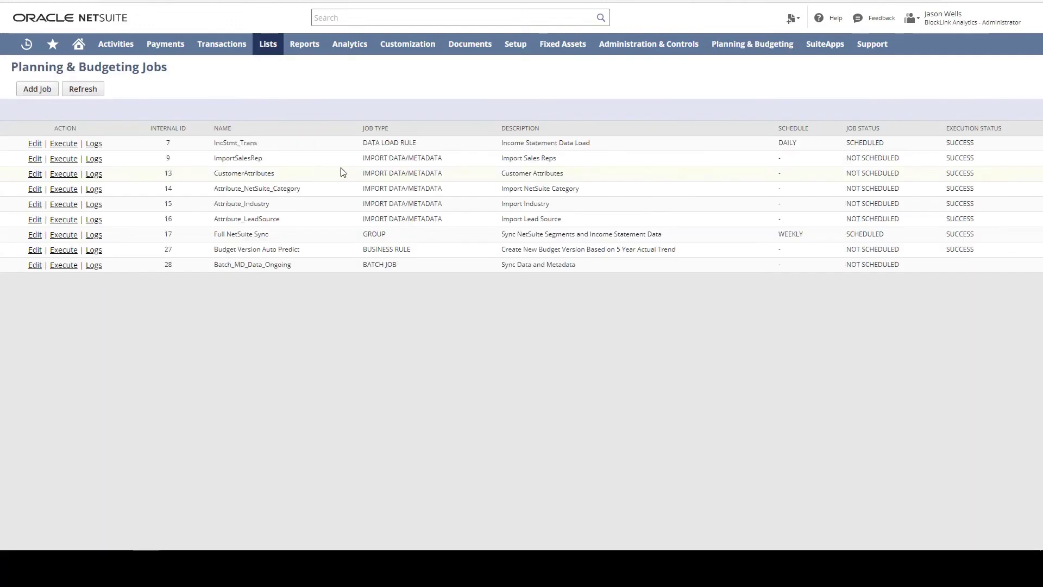
{"action": "left_click", "coordinate": [58, 236]}
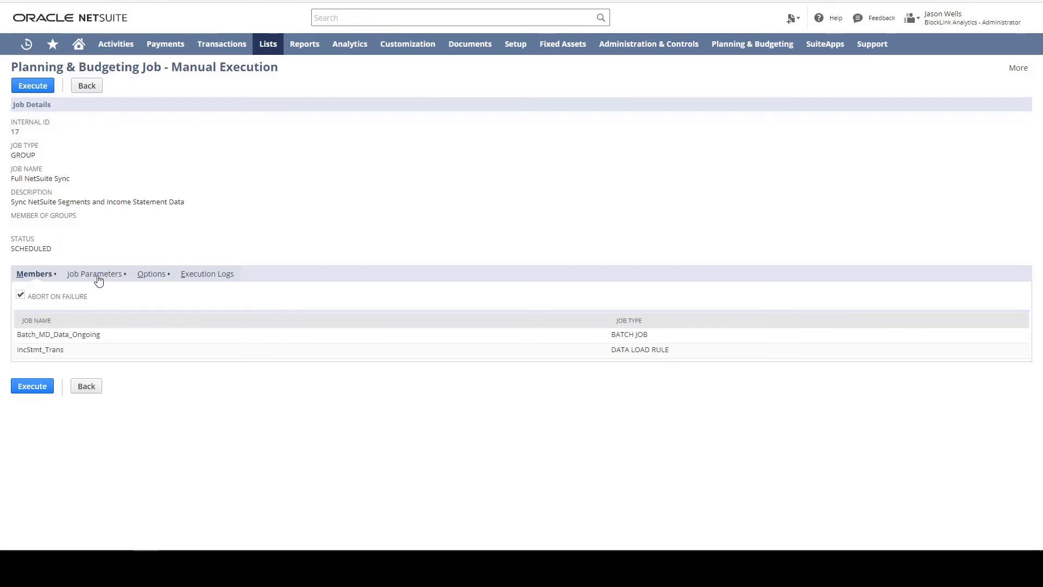
{"action": "left_click", "coordinate": [32, 387]}
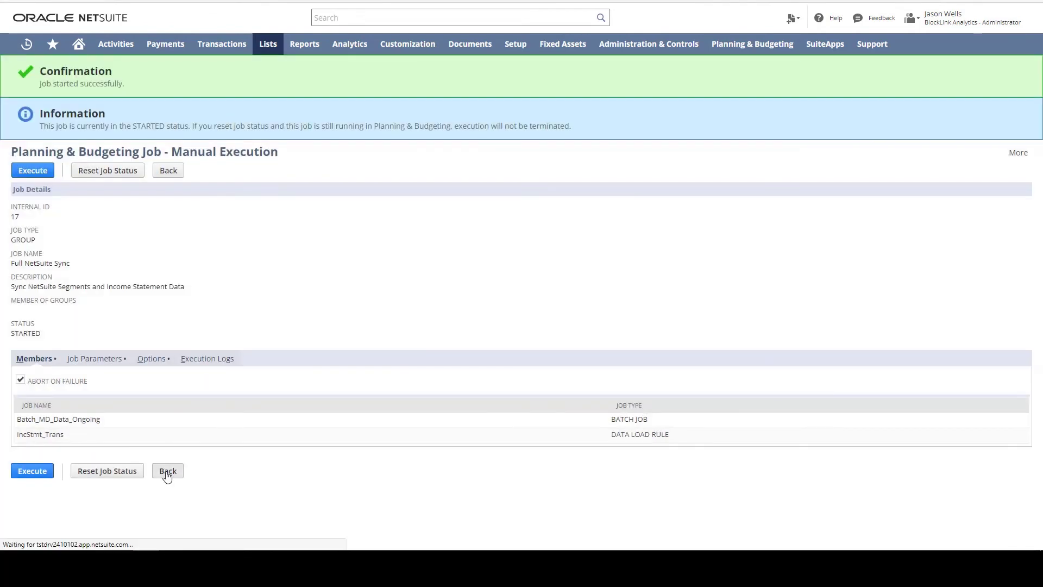
- Return to the job list, refresh to check the sync status, and go Home
{"action": "left_click", "coordinate": [168, 471]}
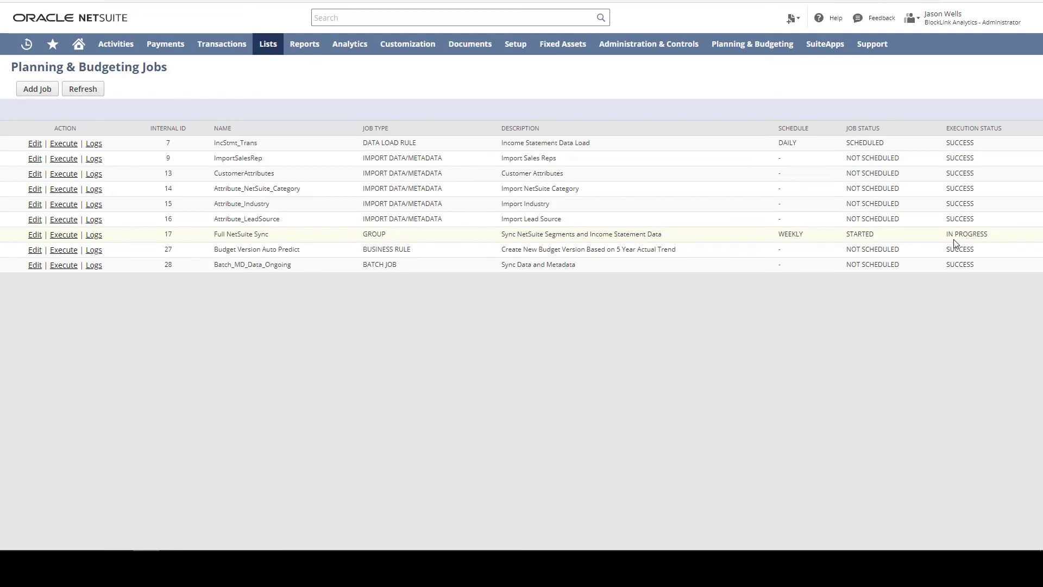
{"action": "left_click", "coordinate": [92, 89]}
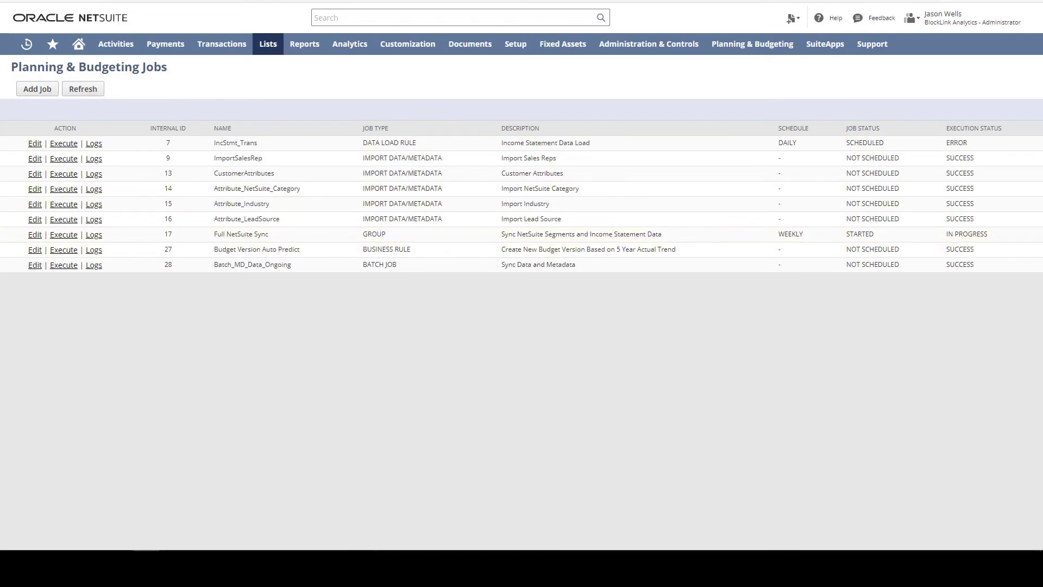
{"action": "left_click", "coordinate": [80, 47]}
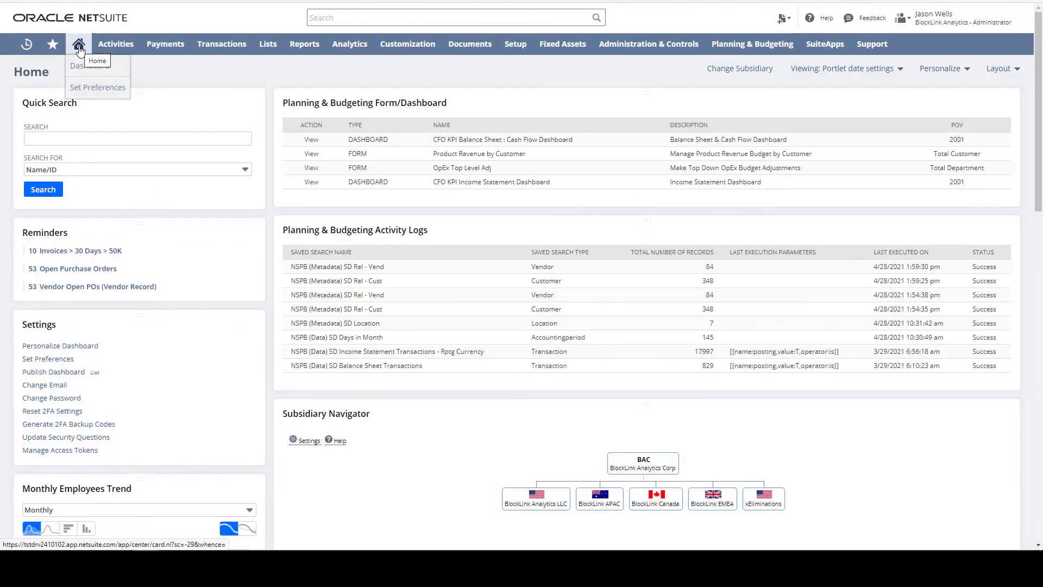
- View the CFO KPI Income Statement Dashboard from the Planning & Budgeting Form/Dashboard portlet
{"action": "left_click", "coordinate": [310, 183]}
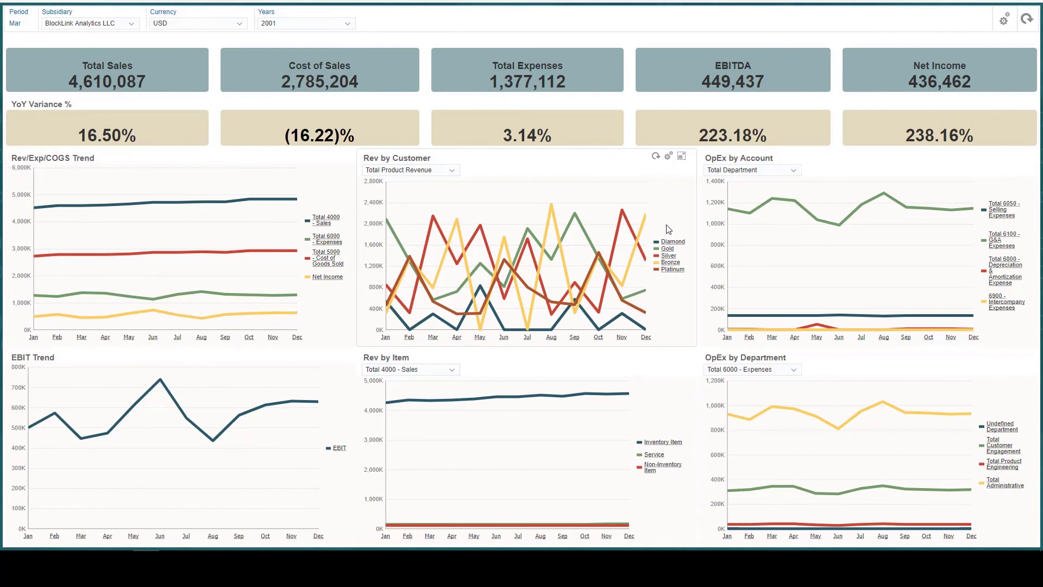
- Maximize the Rev by Customer chart and drill into Diamond to show Abbott Inc
{"action": "left_click", "coordinate": [682, 157]}
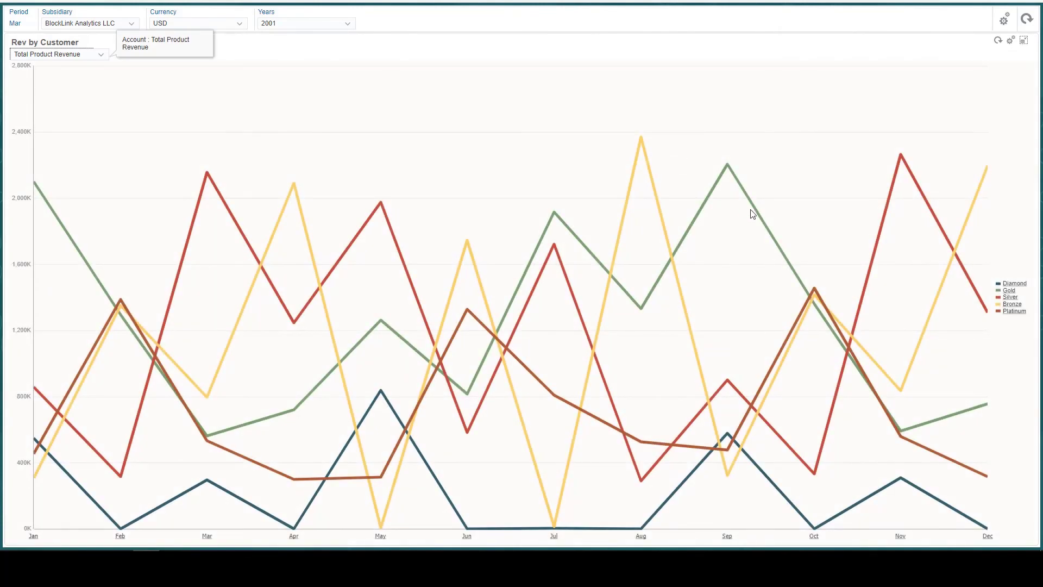
{"action": "left_click", "coordinate": [1012, 284]}
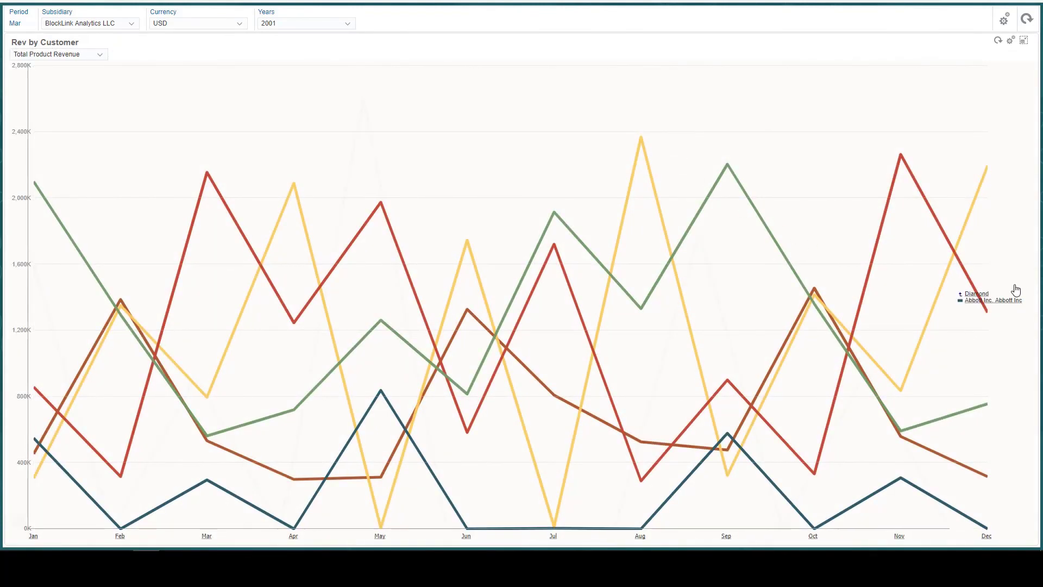